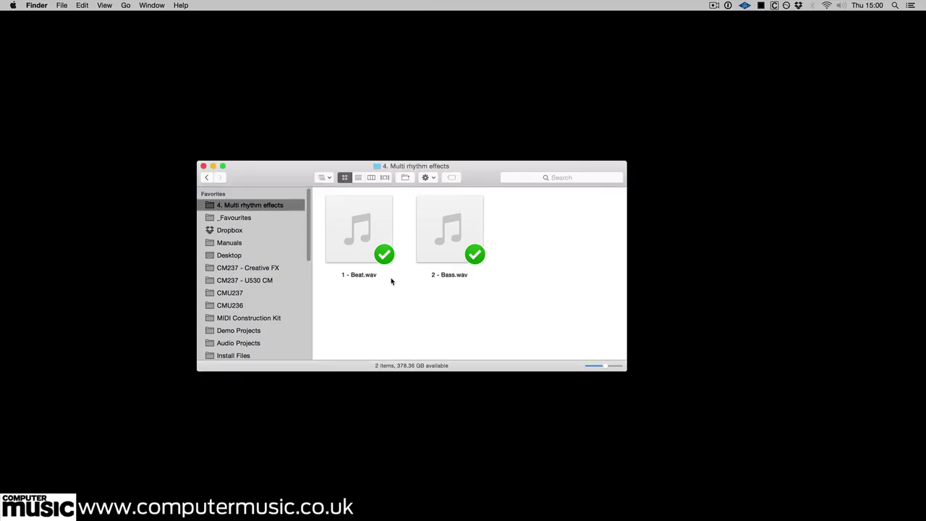
- Import Beat.wav and Bass.wav into the project on different tracks
drag(479, 305, 358, 223)
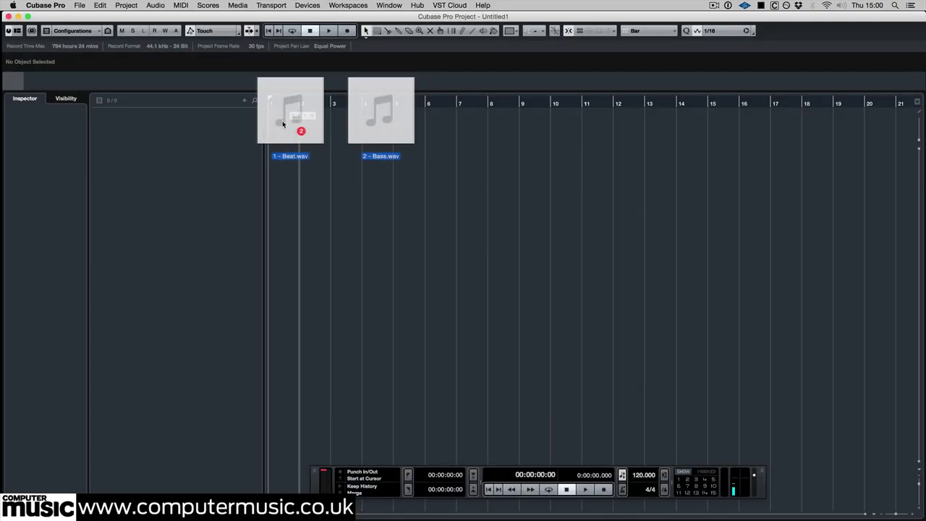
drag(279, 120, 271, 121)
click(481, 184)
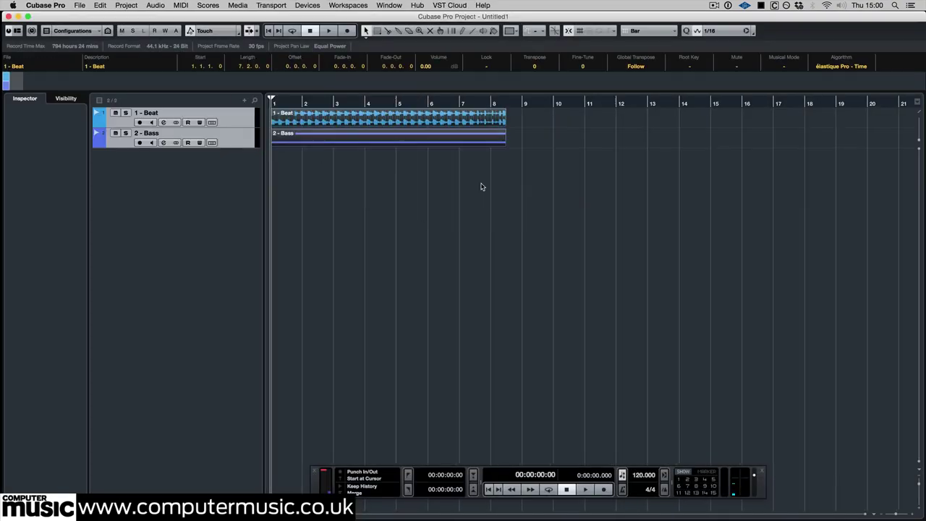
- Set the tempo to 128, play the loops and select the Bass track
text(128)
key(Return)
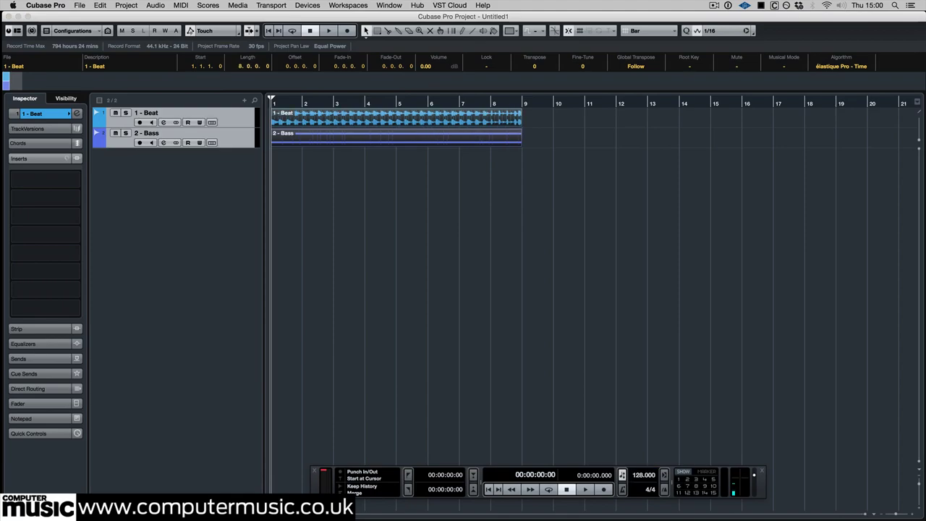
key(space)
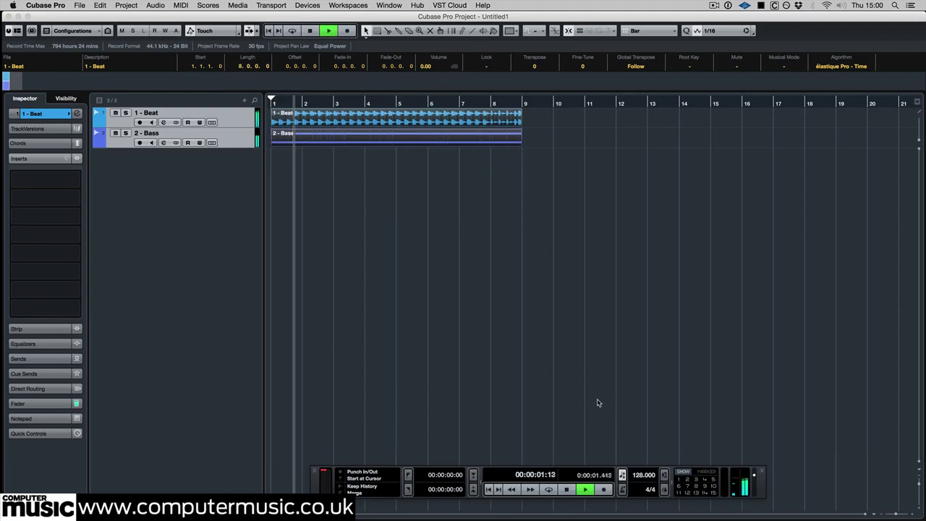
click(246, 142)
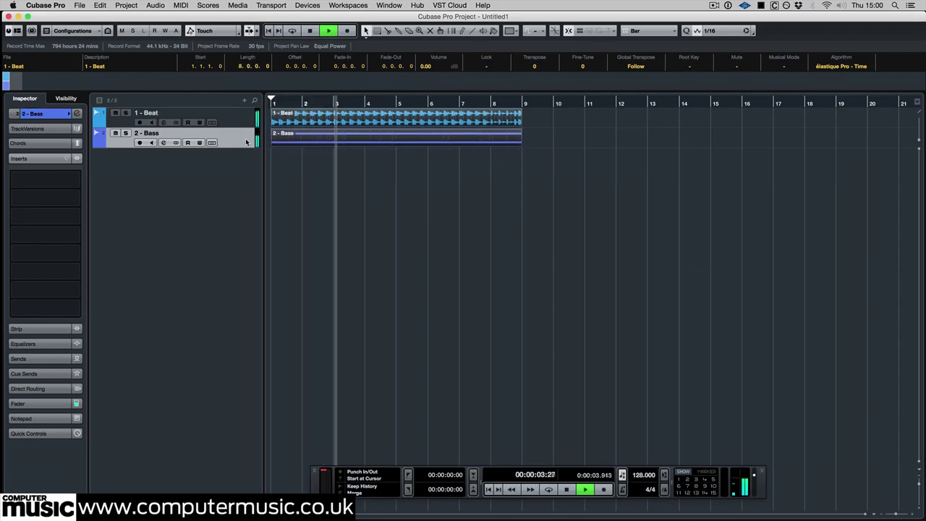
- Load FilterShaper3 into the Bass track's first insert slot
click(76, 180)
text(filtersh)
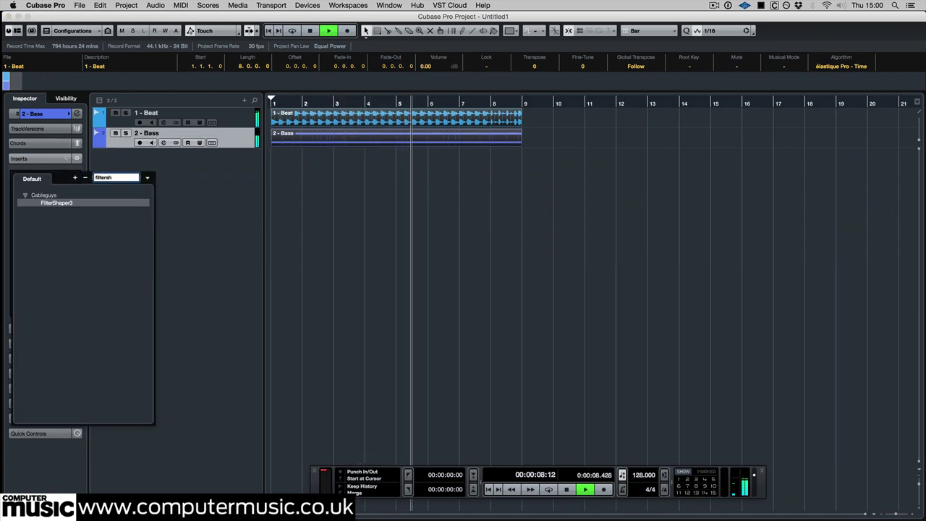
key(Return)
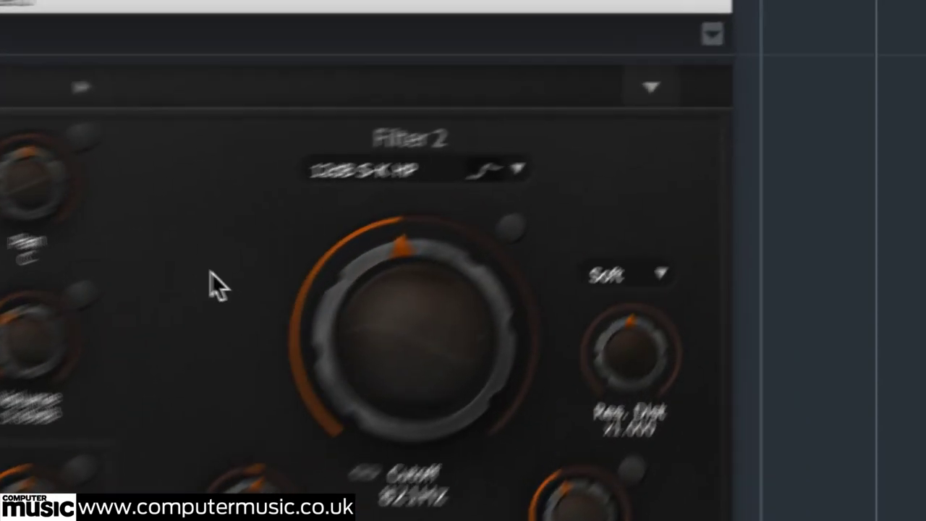
- Start a new FilterShaper3 preset and set Filter 1 to 12dB S-K LP
click(627, 99)
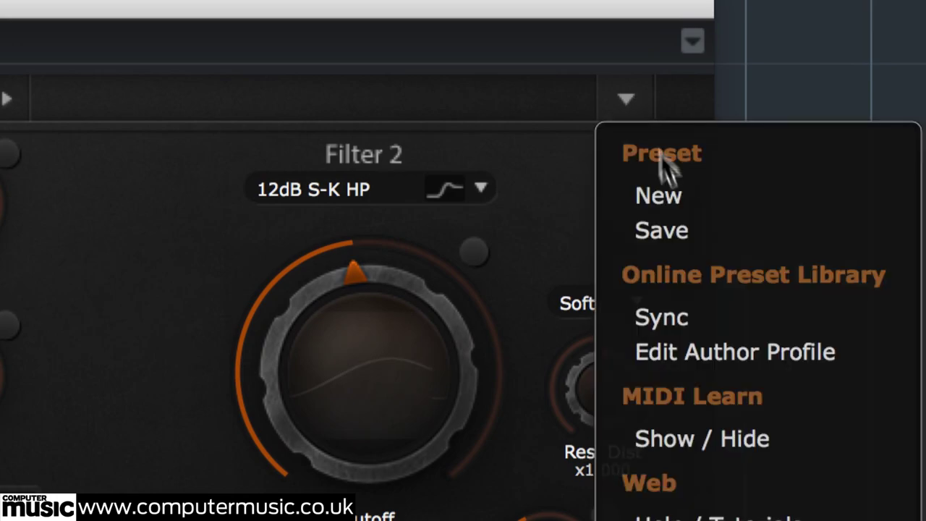
click(667, 190)
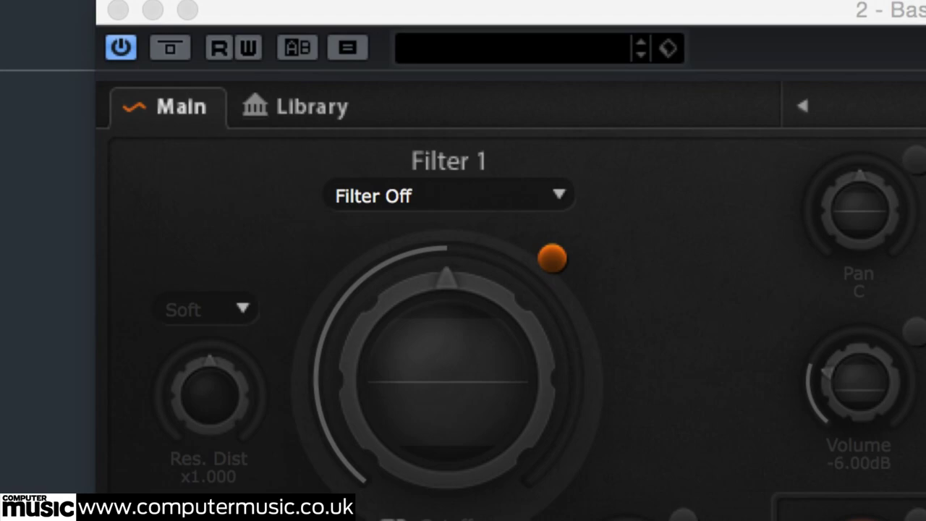
click(559, 197)
click(458, 174)
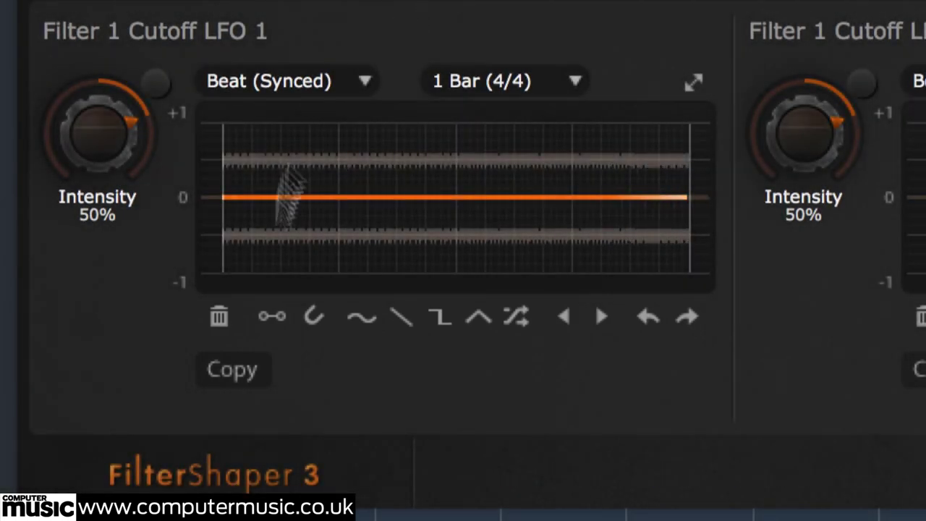
- With the Steps tool, draw alternating low and high steps across the first half of LFO 1
click(281, 329)
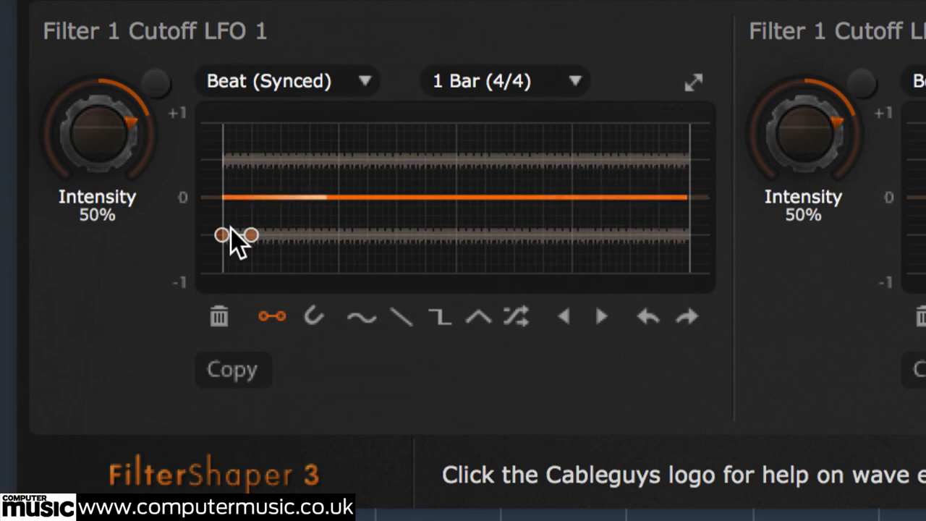
drag(242, 237, 264, 235)
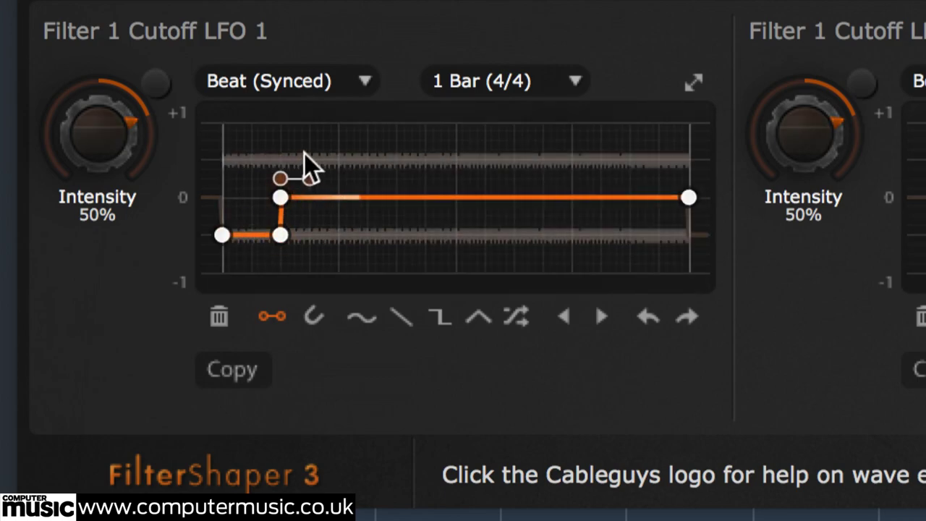
drag(308, 155, 279, 155)
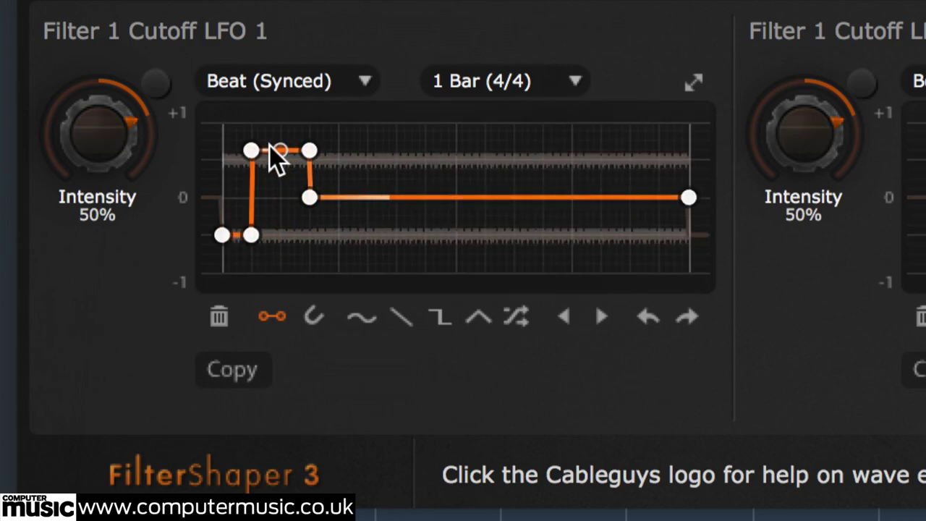
click(300, 250)
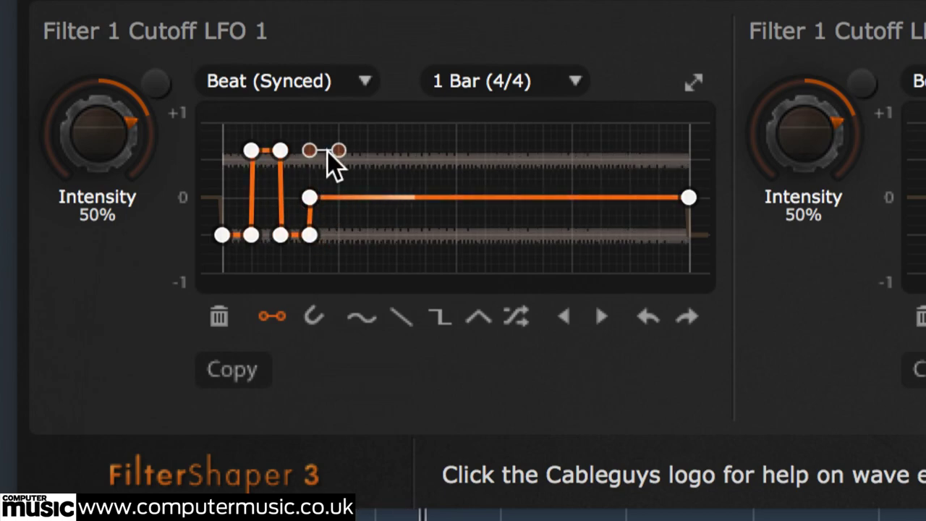
click(331, 171)
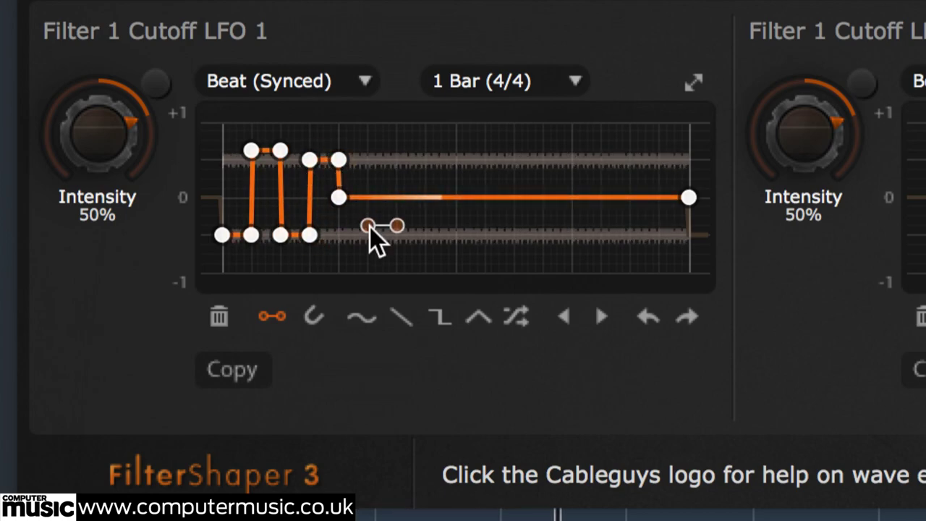
drag(358, 230, 384, 232)
drag(418, 127, 437, 129)
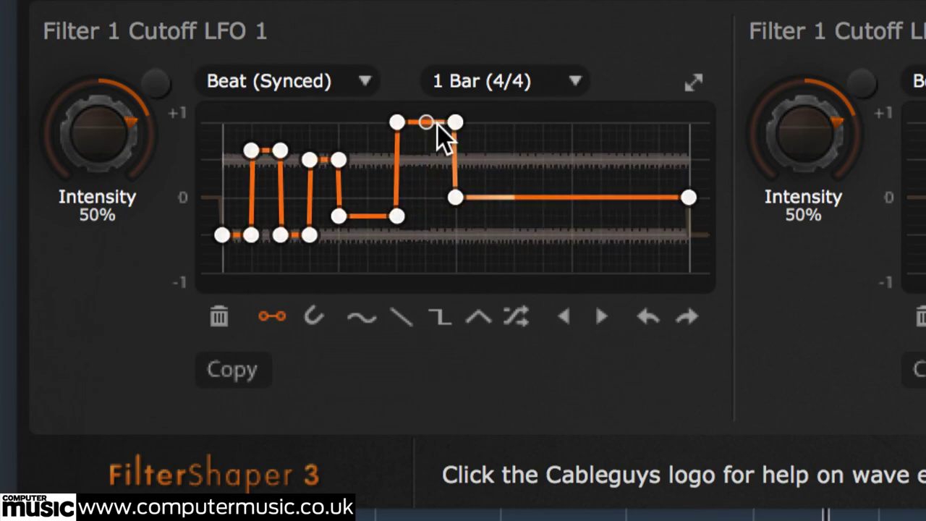
- Finish the bar with low, high and mid steps, then turn one drop into a downward ramp
drag(483, 239, 546, 246)
click(554, 153)
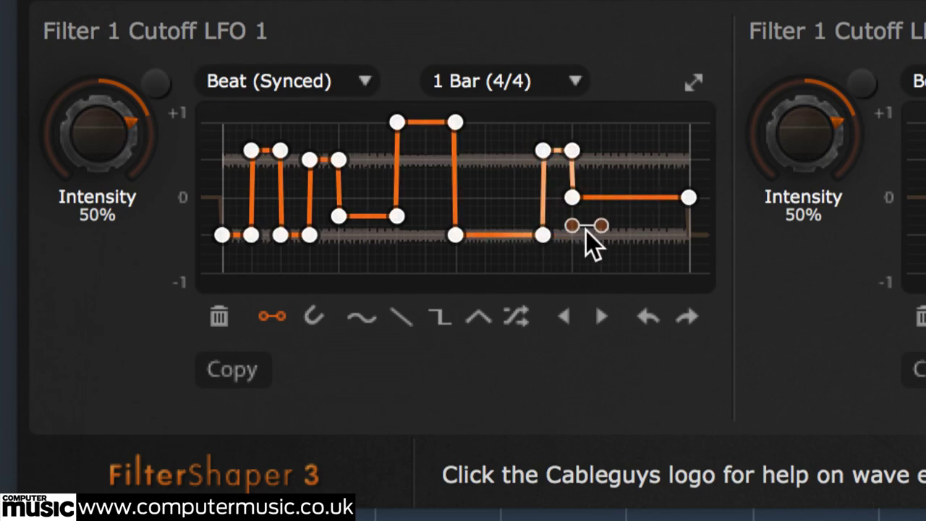
click(593, 239)
click(623, 150)
click(648, 171)
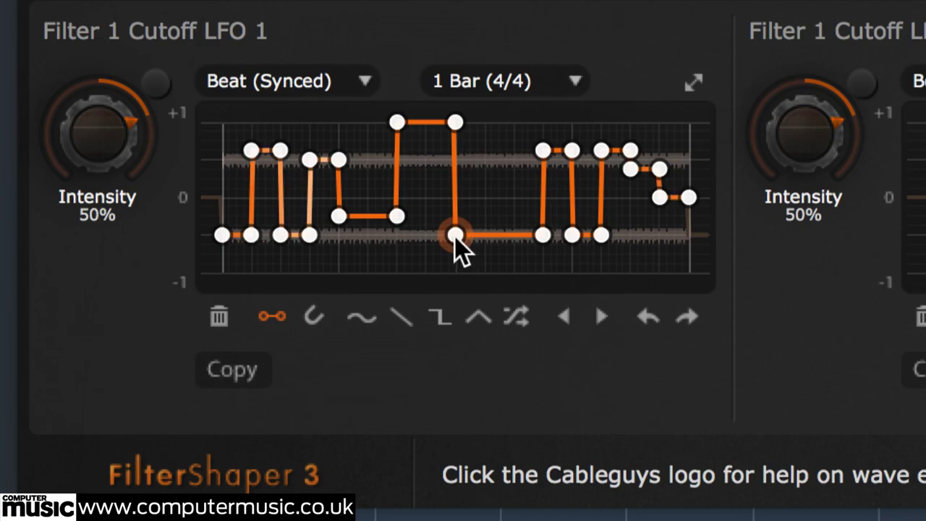
drag(455, 235, 526, 234)
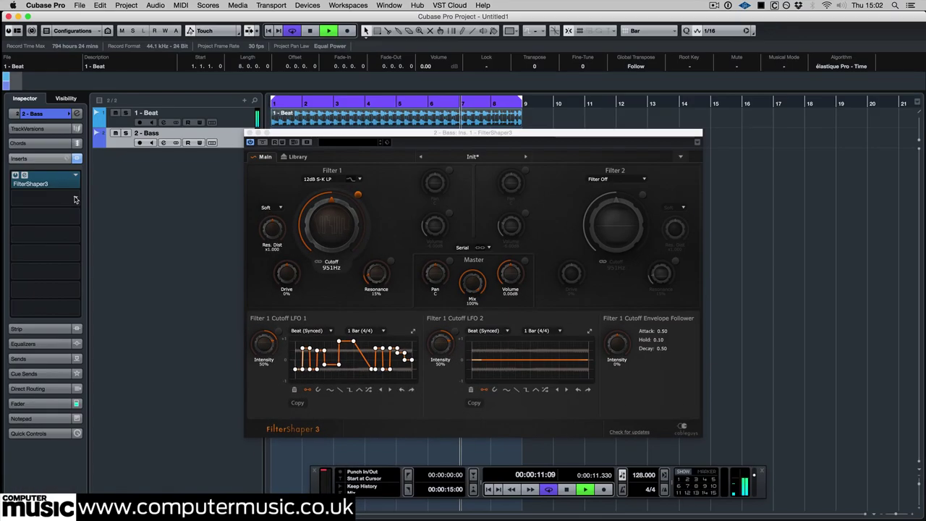
- Load Movement into the second insert and audition presets 002 through 005
click(75, 199)
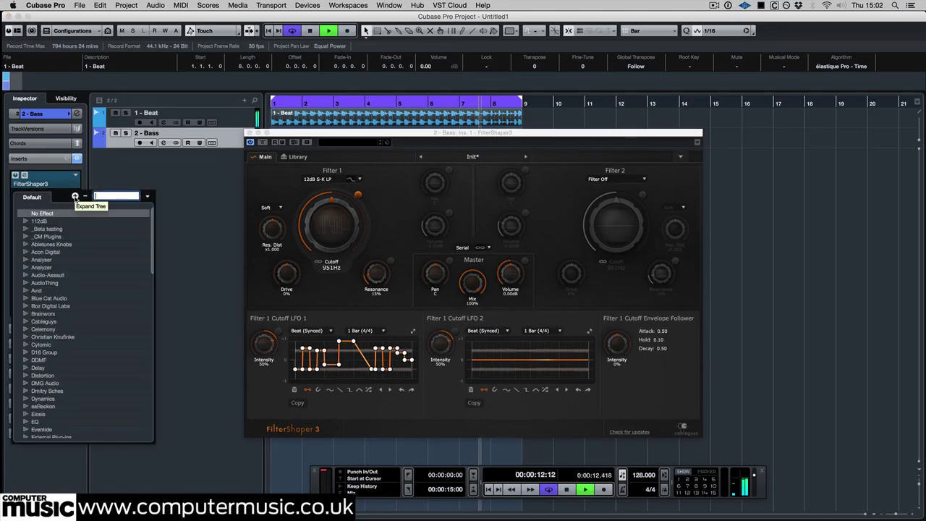
text(movement)
key(Return)
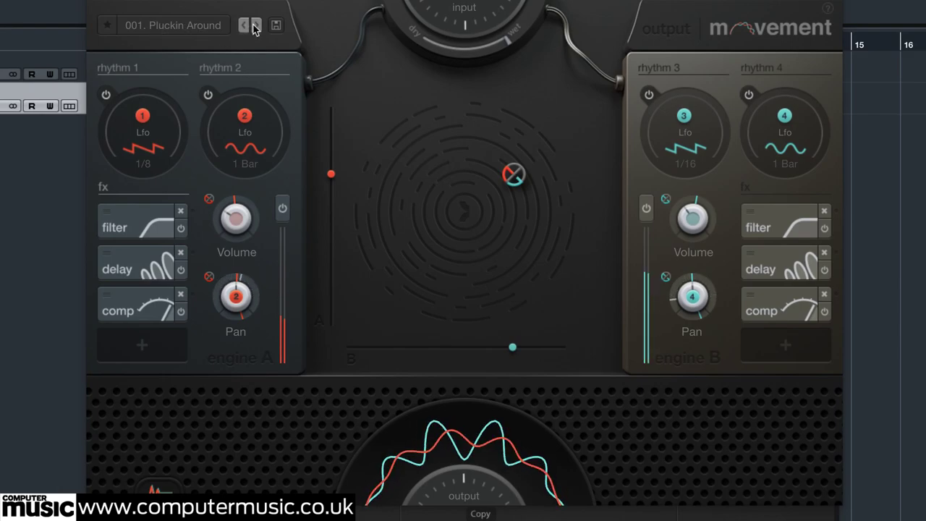
click(256, 26)
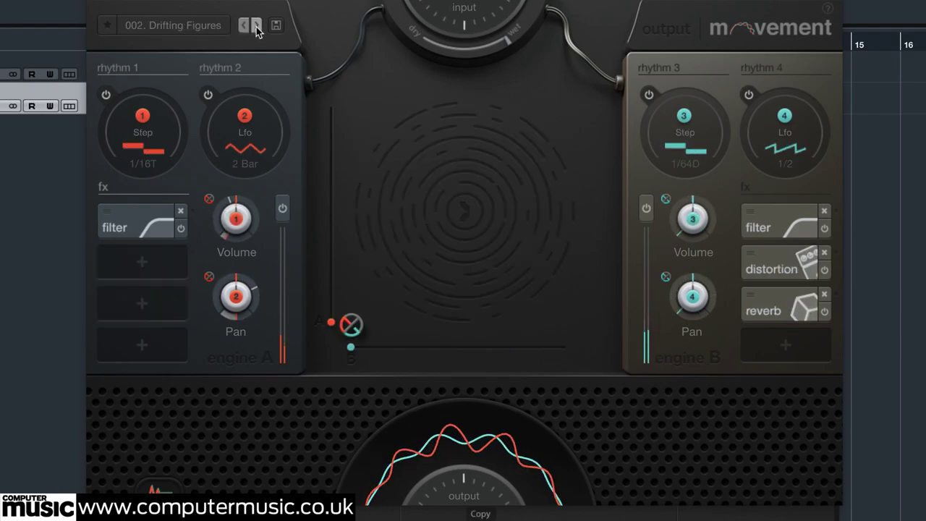
click(257, 26)
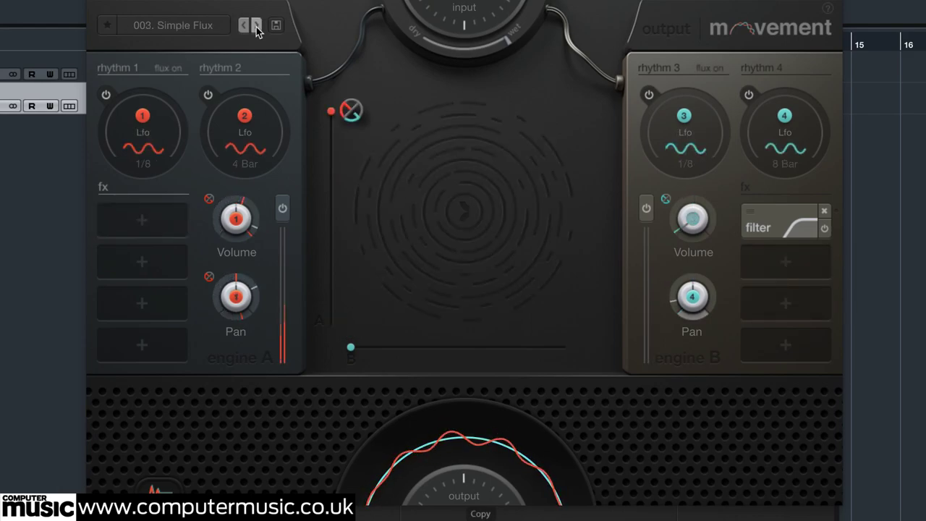
click(257, 26)
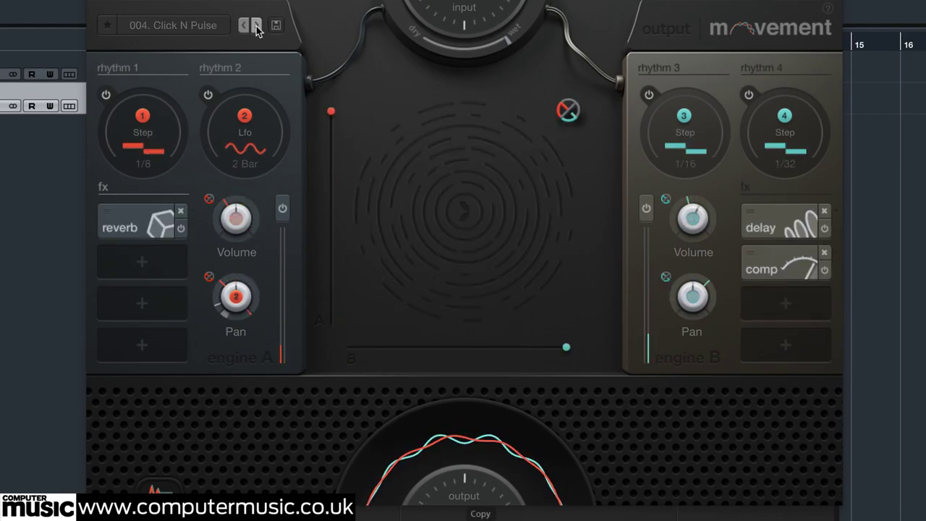
click(257, 26)
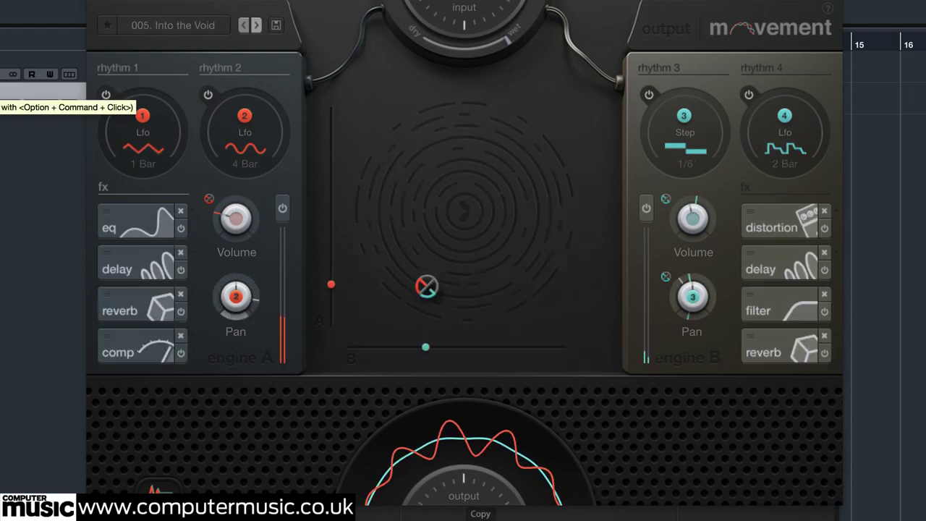
- Pick the 013. Rage Nights preset from the Movement preset list
click(189, 30)
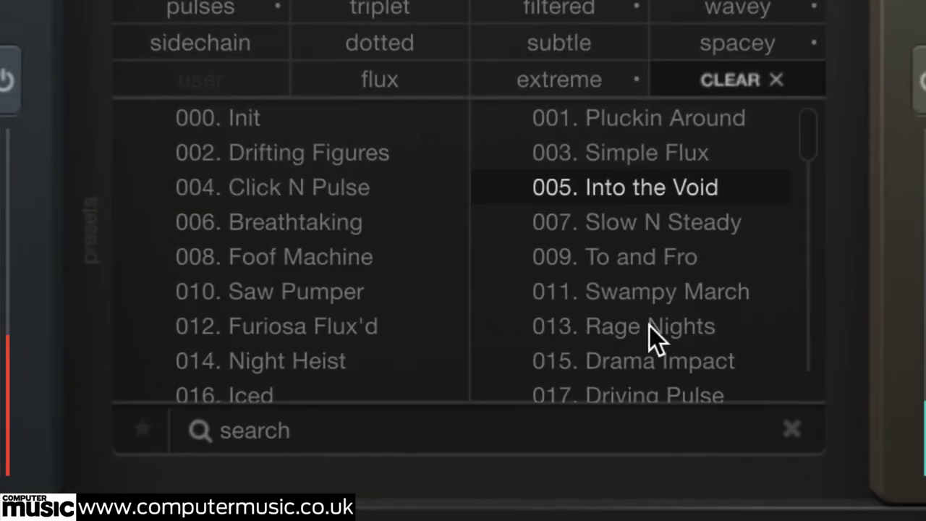
click(650, 326)
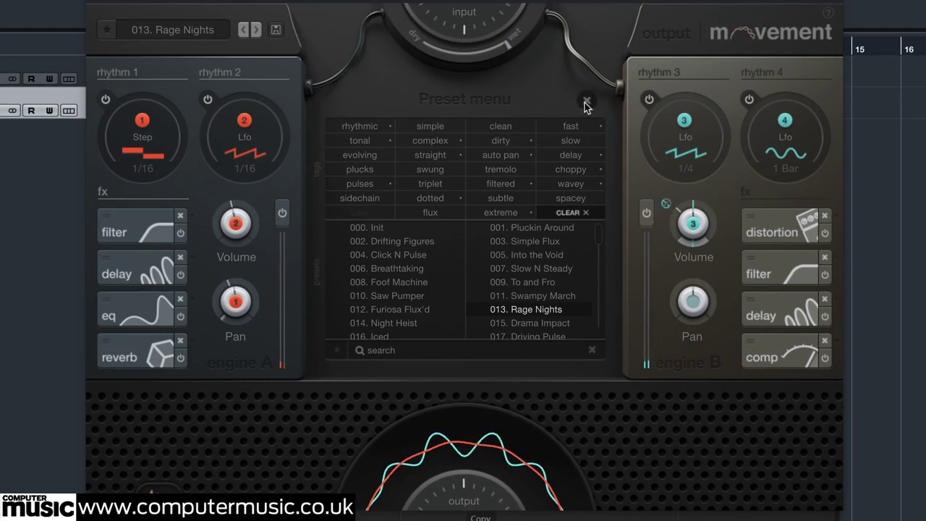
click(589, 97)
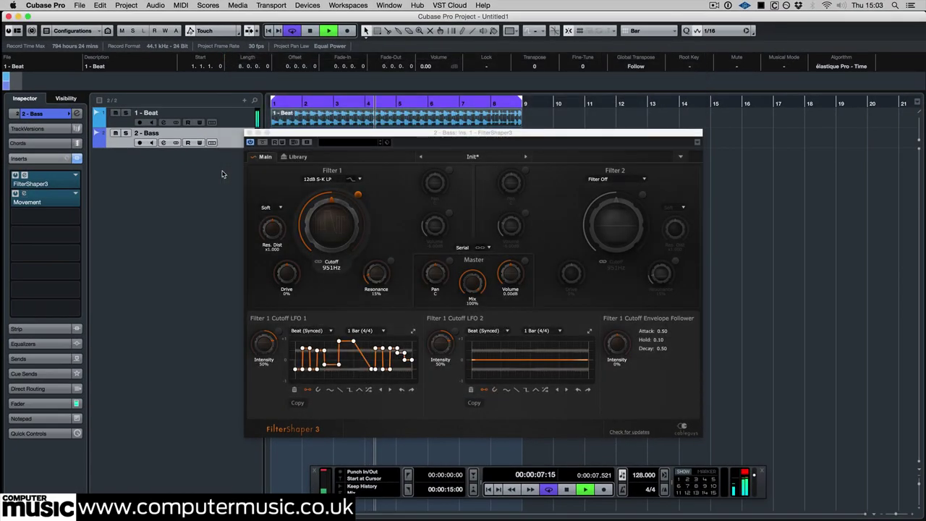
- Close FilterShaper3 and load Tantra into the third insert using the 'tan' search
click(249, 133)
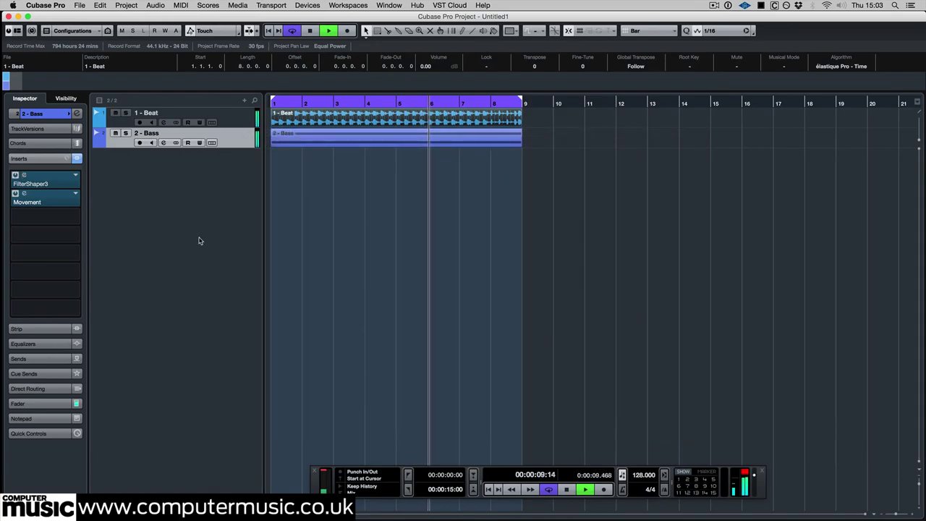
click(75, 217)
text(tantr)
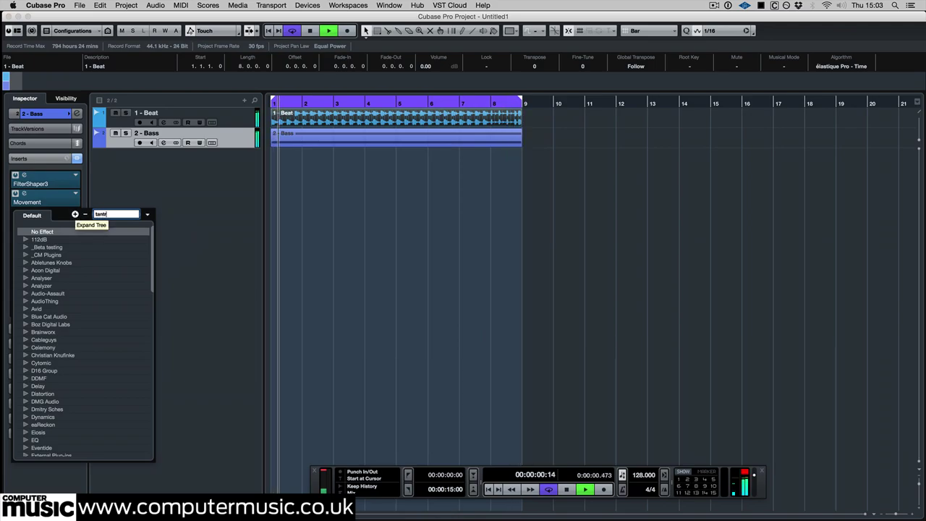
key(Return)
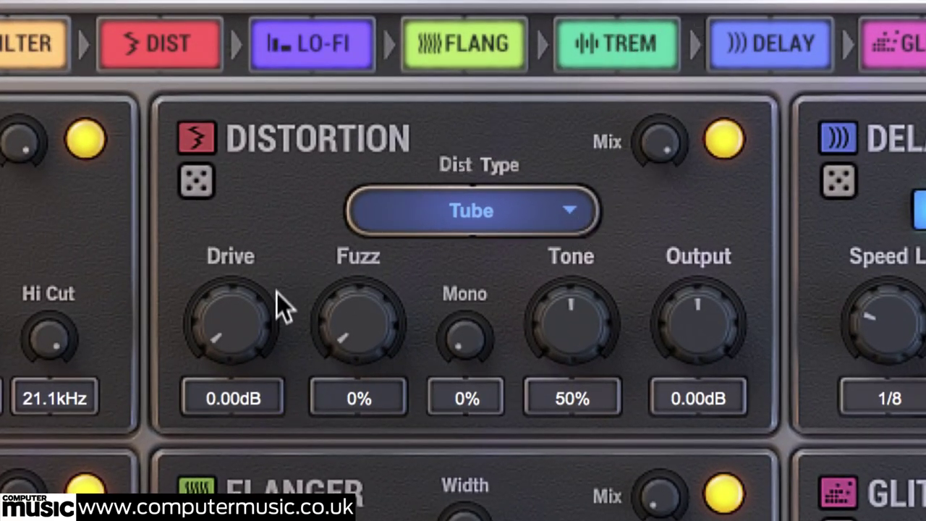
- Turn Tantra's Tube Drive up to +3.96dB and Fuzz up to 30%
drag(240, 340, 269, 241)
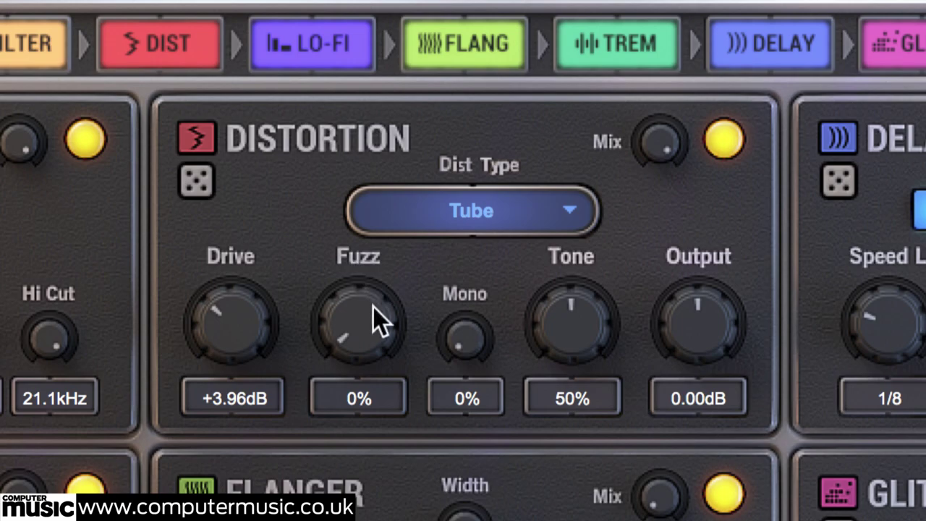
drag(385, 337, 384, 312)
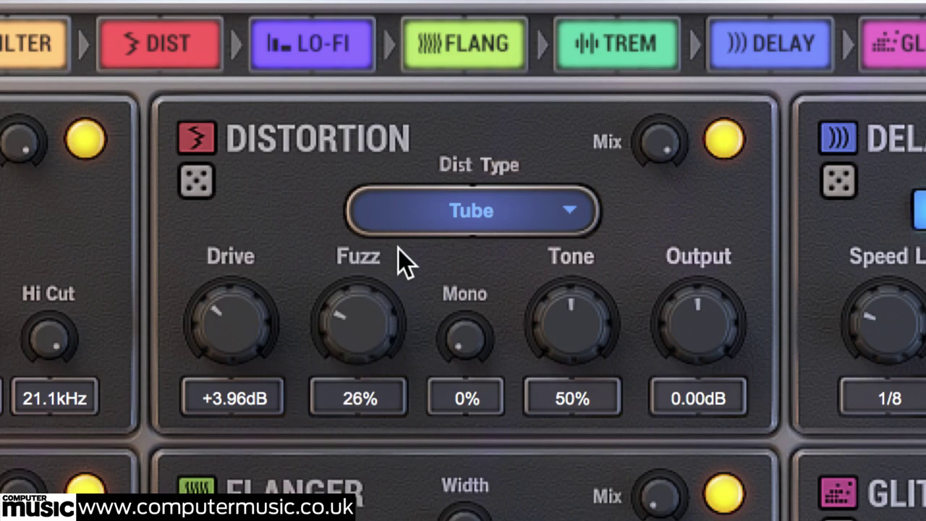
drag(397, 248, 404, 238)
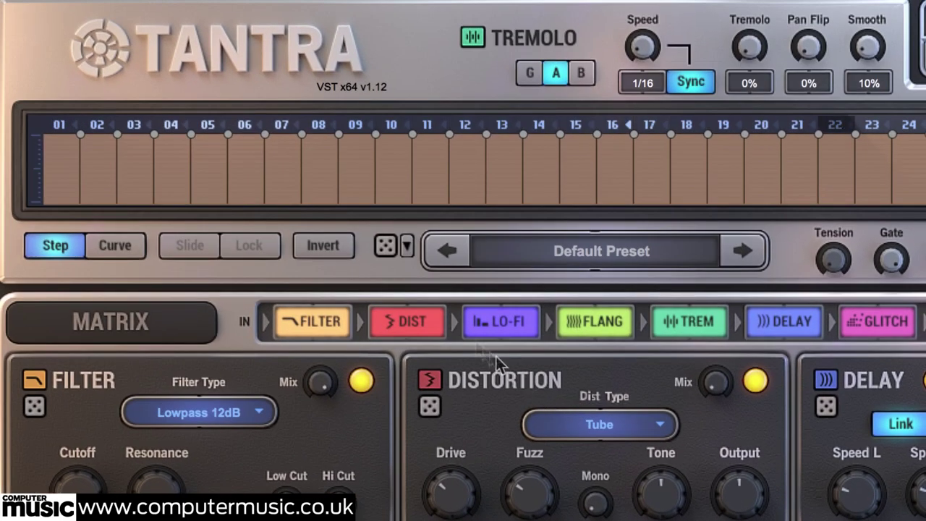
- Draw levels across sequencer steps 03 to 15, then apply the Sequences > Template 01 preset
click(136, 162)
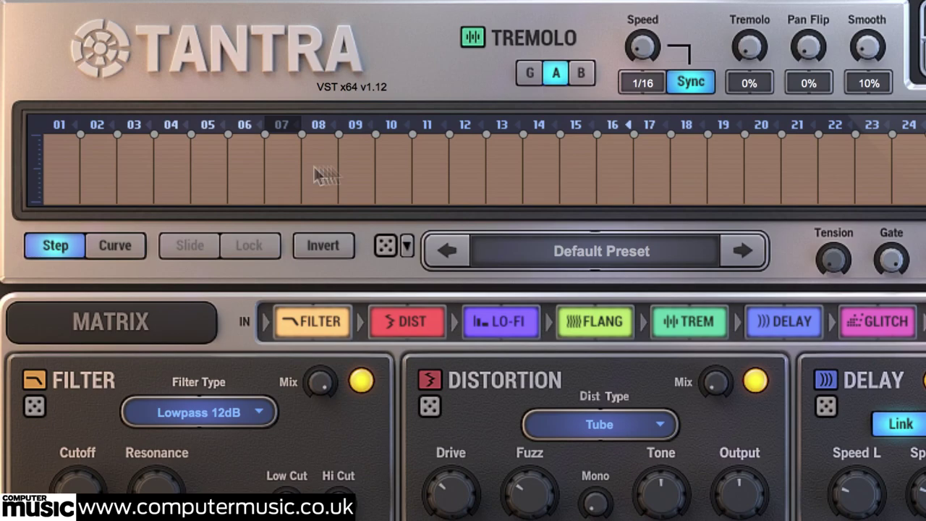
mouse_move(252, 168)
mouse_down()
mouse_move(272, 185)
mouse_move(196, 148)
mouse_move(507, 153)
mouse_move(564, 182)
mouse_move(126, 171)
mouse_up()
click(611, 253)
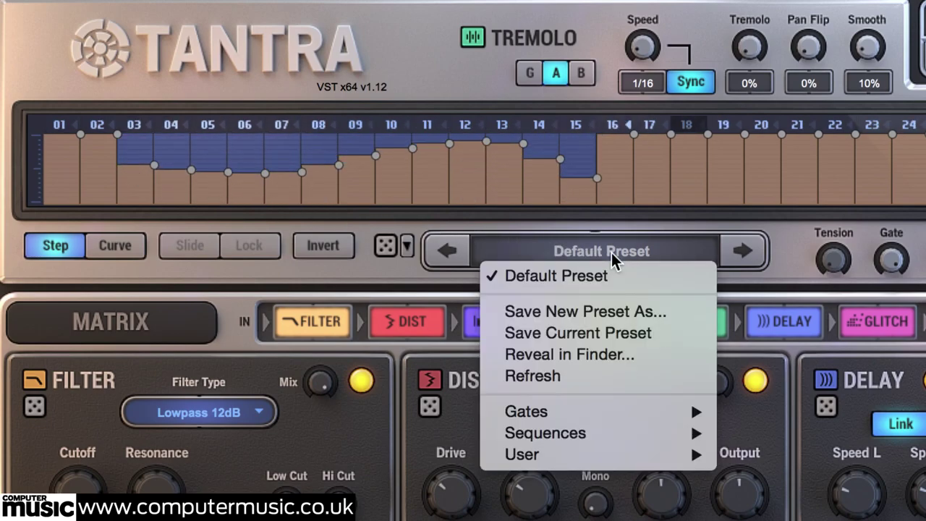
mouse_move(634, 432)
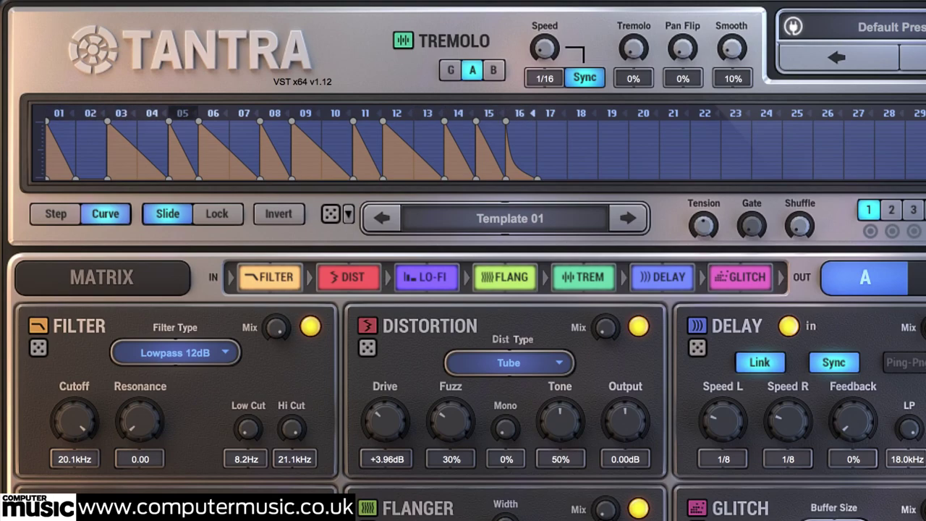
- Set matrix row 1 to Mod 1 with high positive depth targeting Dist > LayerA Dist Mix
click(140, 288)
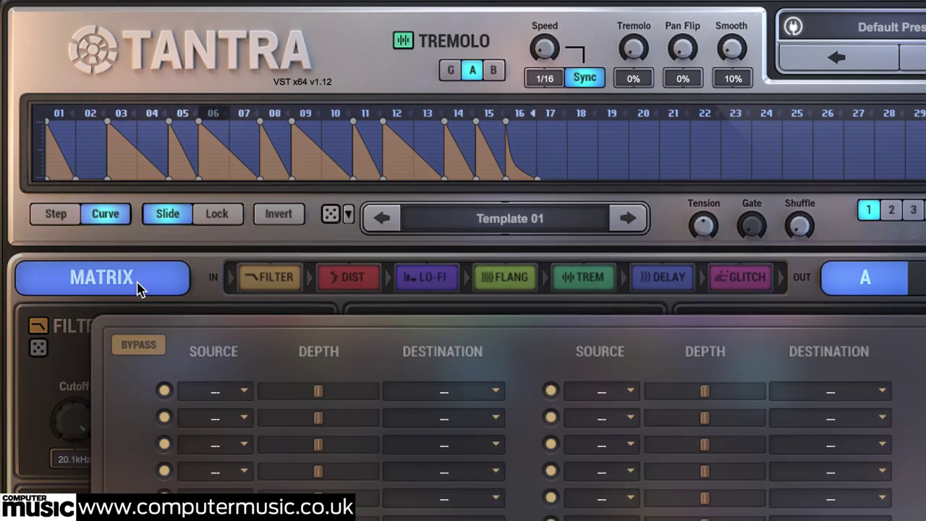
click(244, 393)
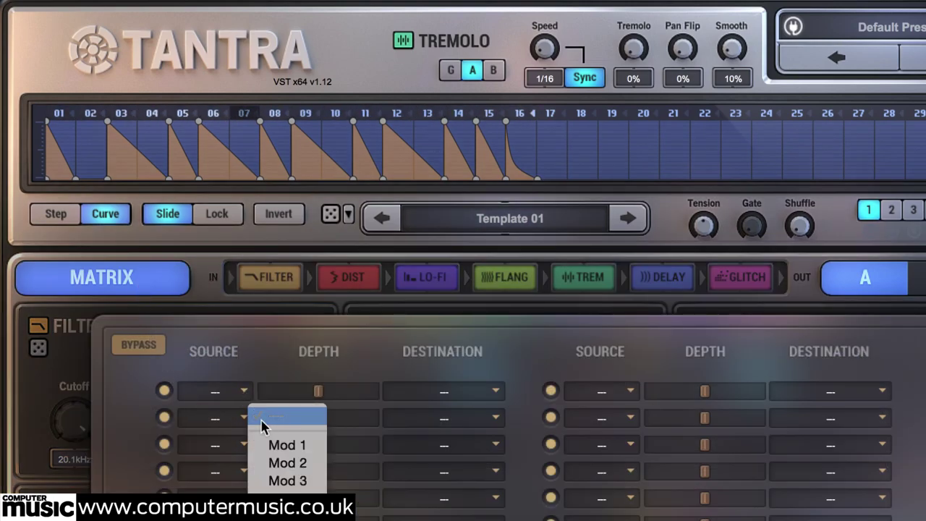
click(274, 442)
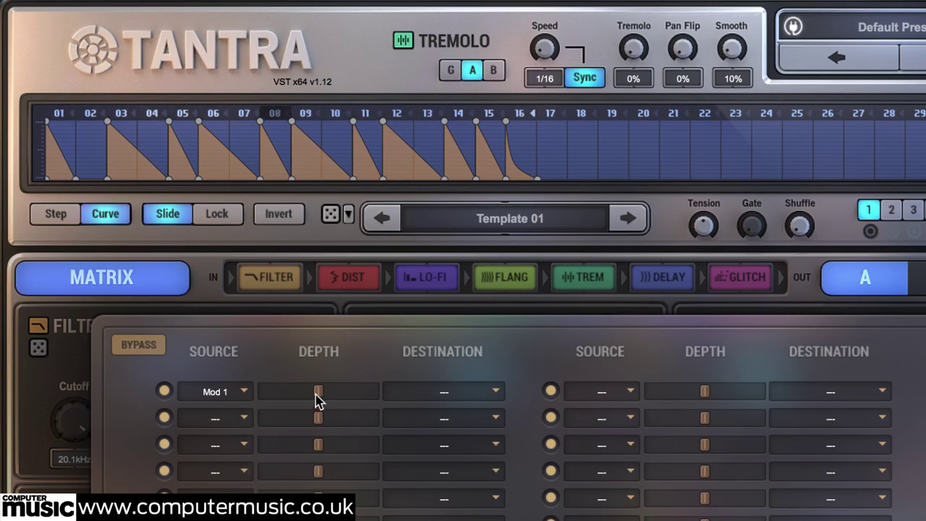
drag(319, 392, 393, 405)
click(491, 395)
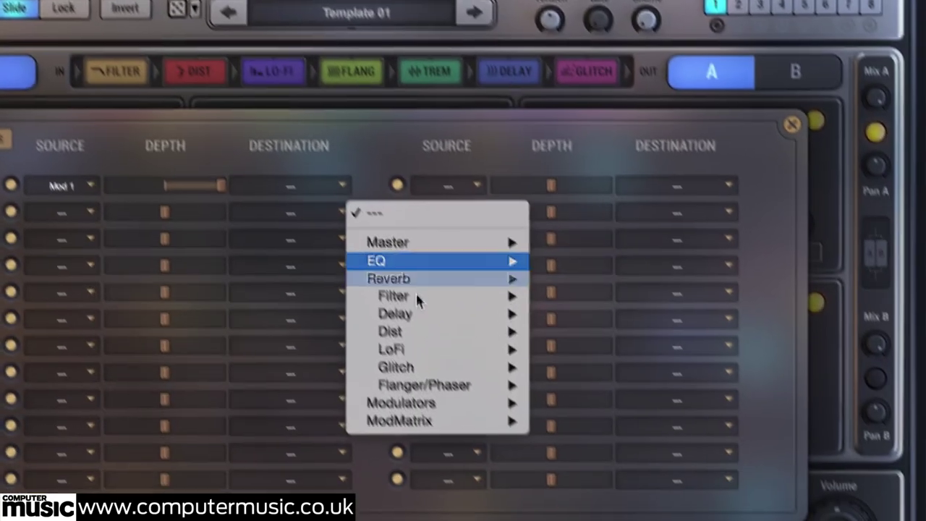
mouse_move(585, 520)
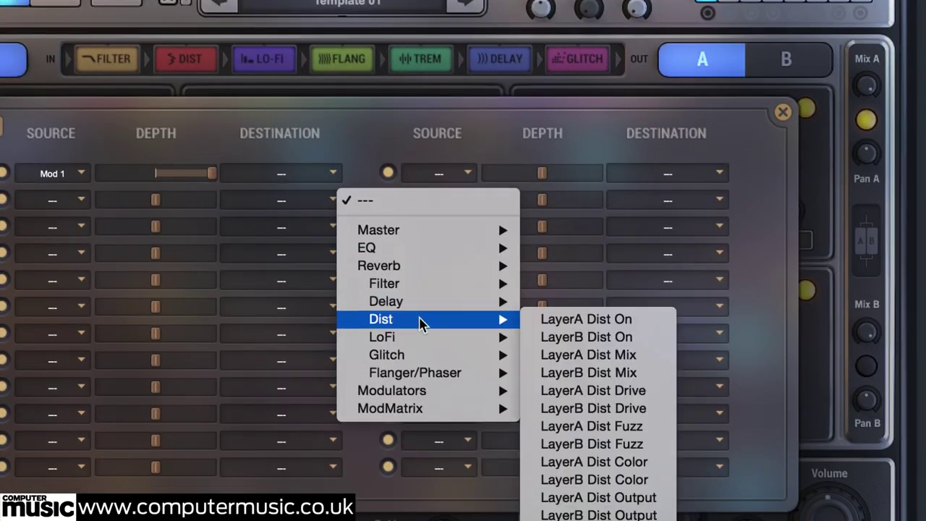
click(628, 356)
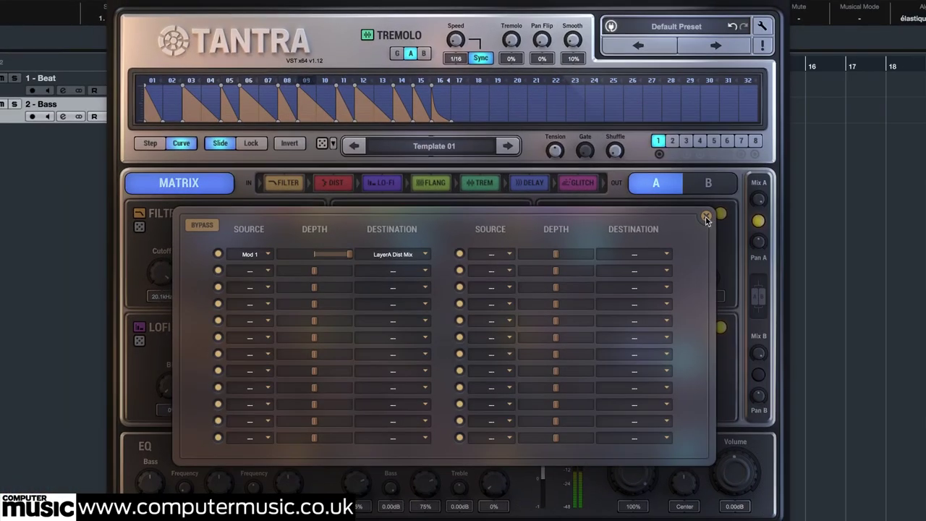
click(706, 218)
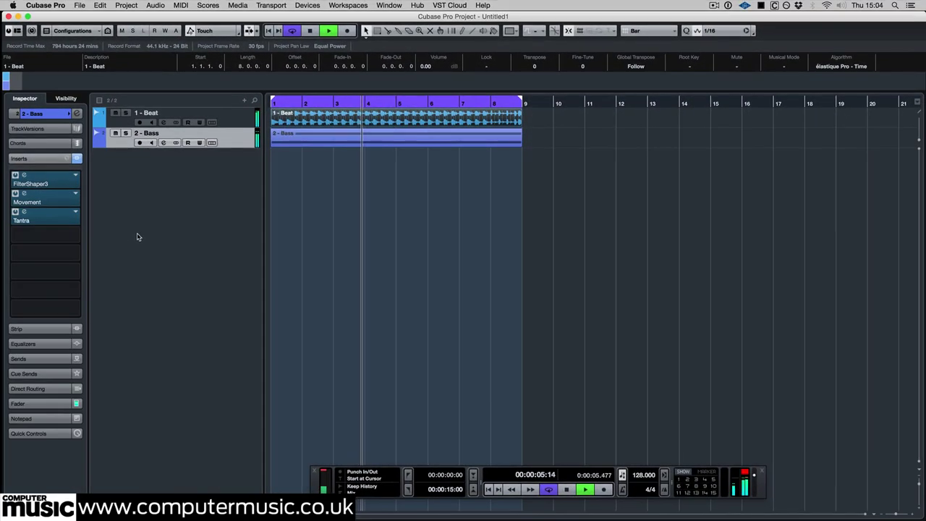
- Load VolumeShaper4 into the fourth insert and apply the third Ducking curve shape
click(44, 233)
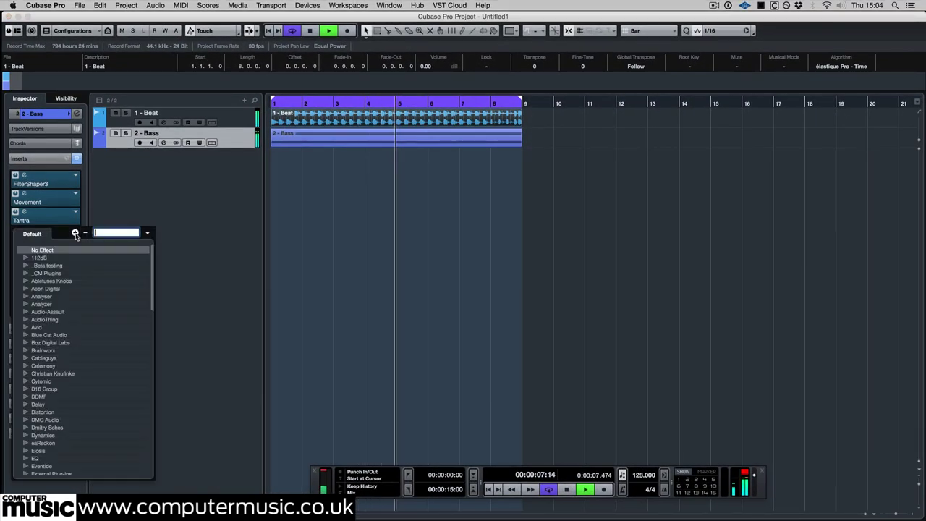
text(volumesh)
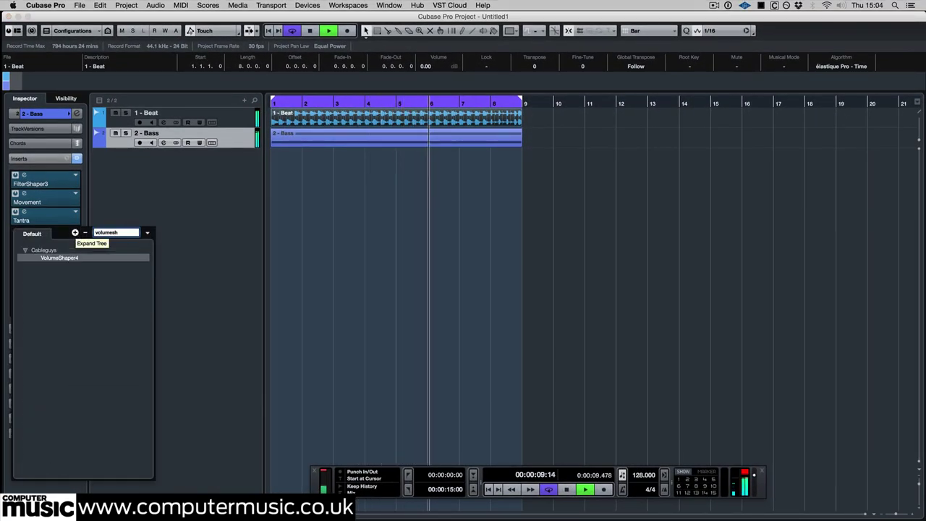
key(Return)
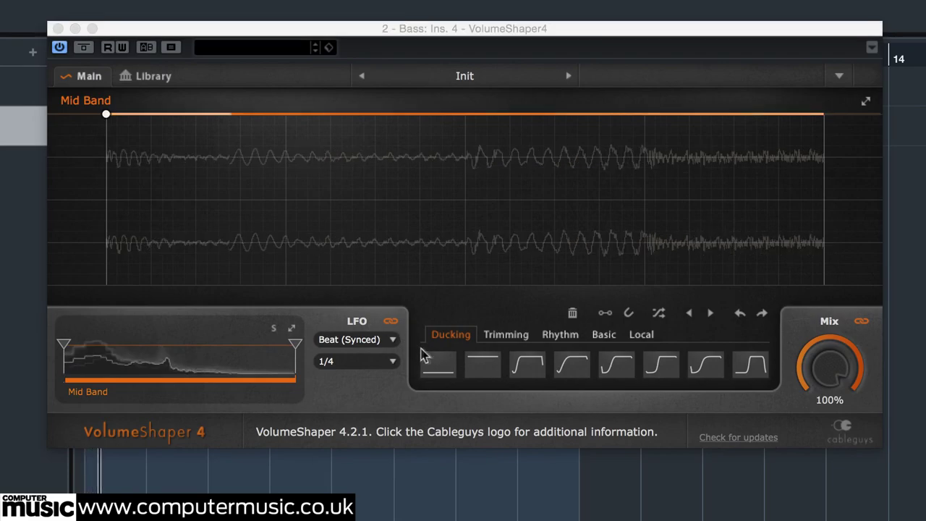
click(527, 366)
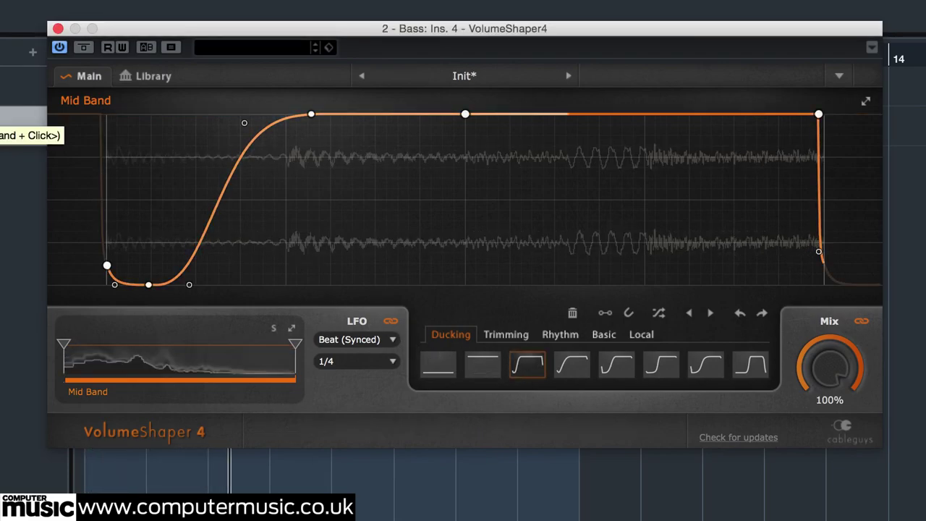
- Close VolumeShaper4 and load TB Barricade CM into the fifth insert via 'barric'
click(57, 29)
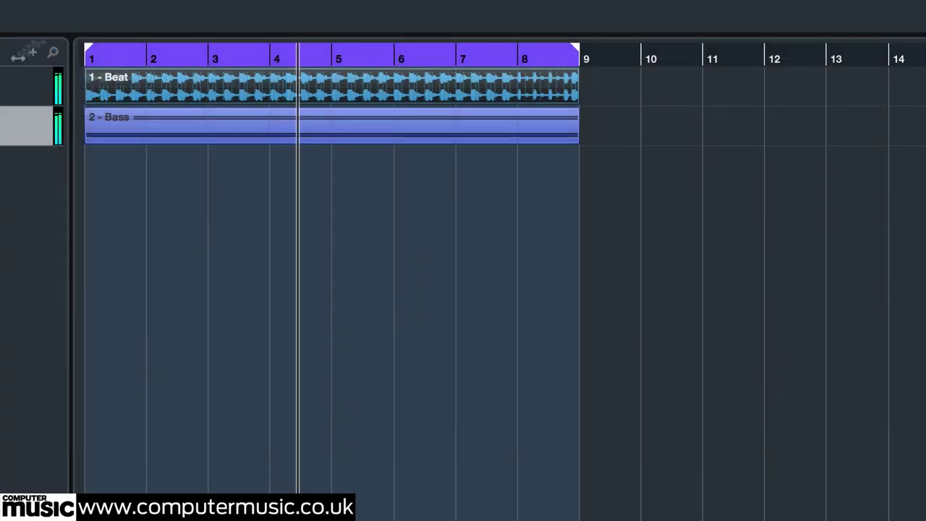
click(148, 201)
text(barric)
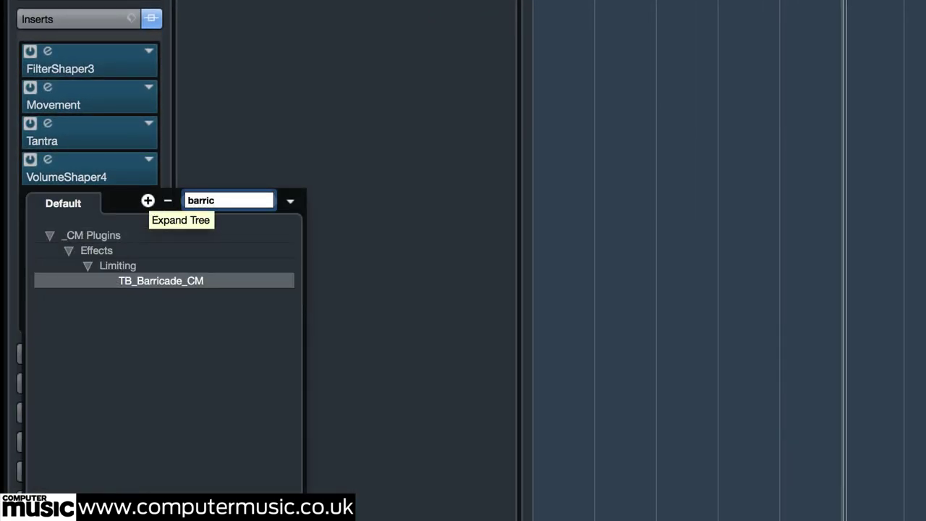
key(Return)
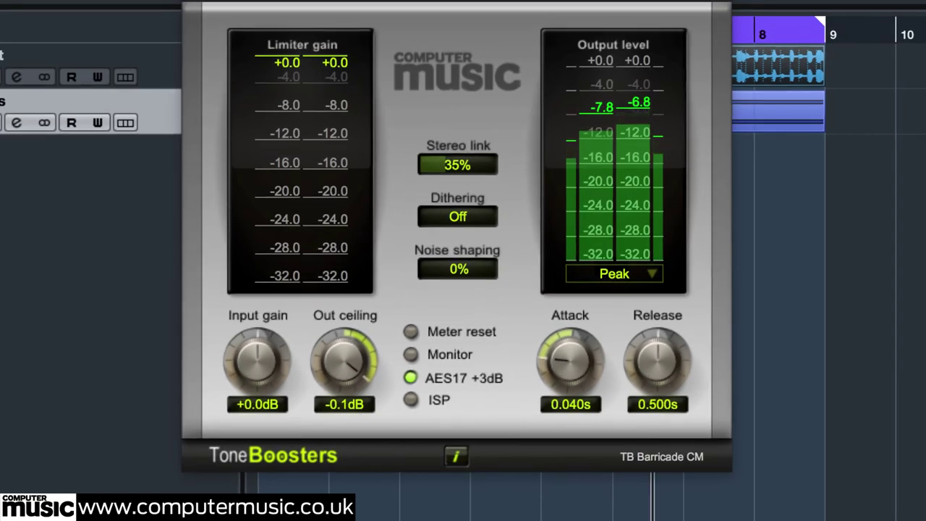